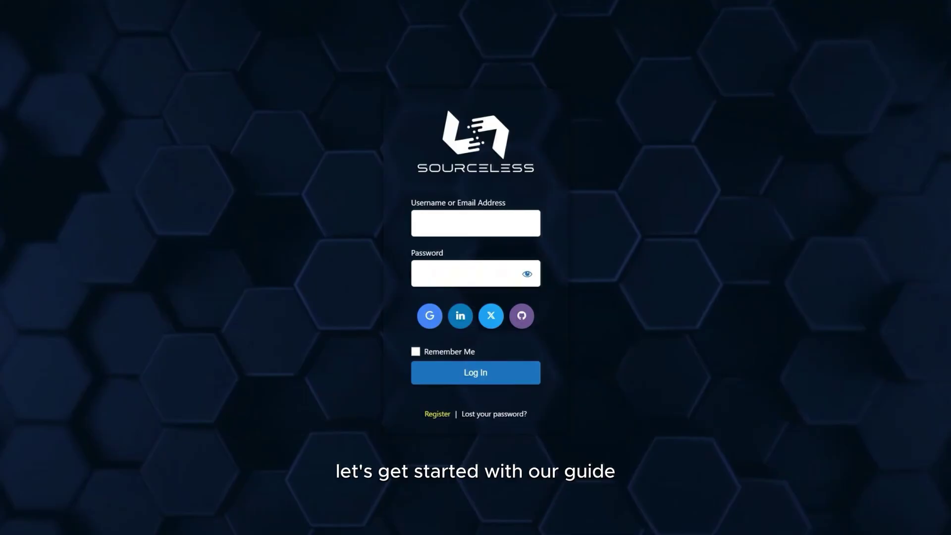
Open the registration form, replace the prefilled username with a new one, and fill in the suggested e-mail
left_click(438, 414)
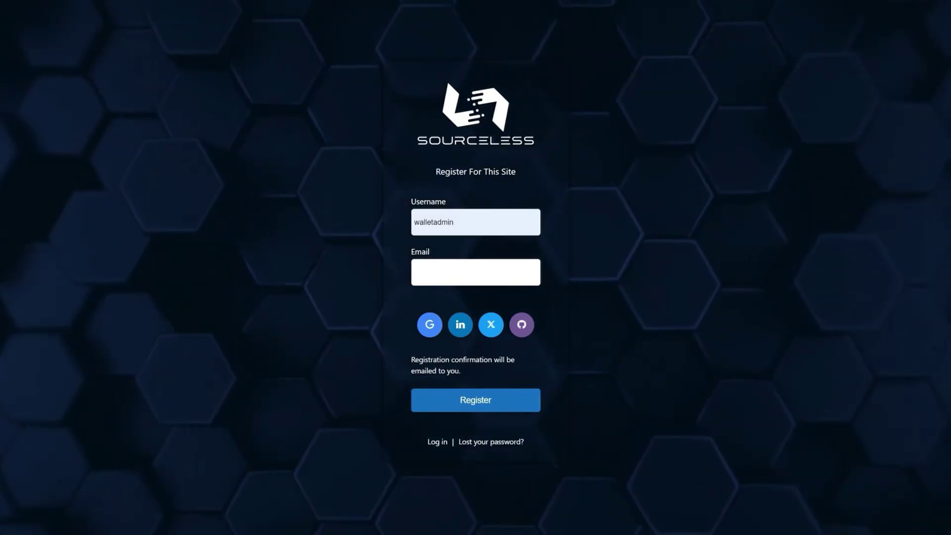
double_click(478, 219)
type("A")
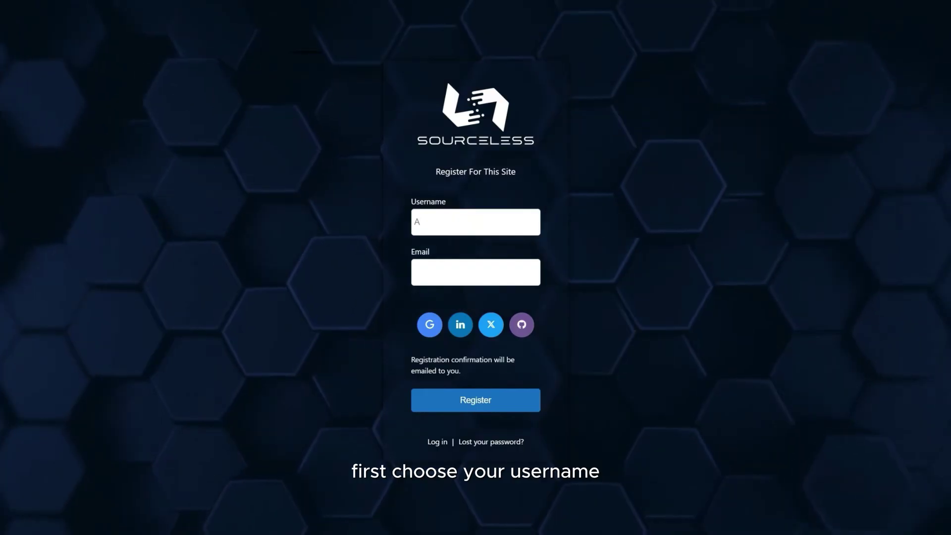
type("ndrew")
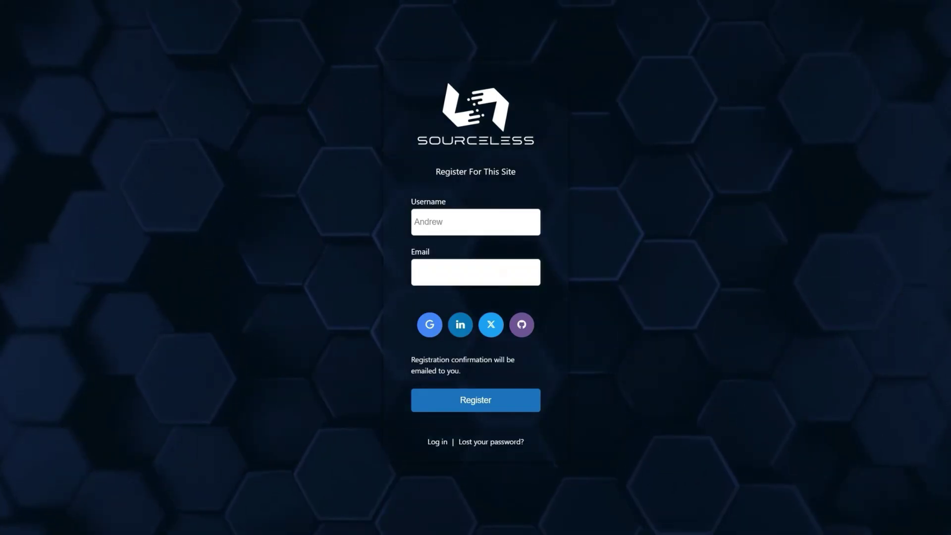
left_click(460, 270)
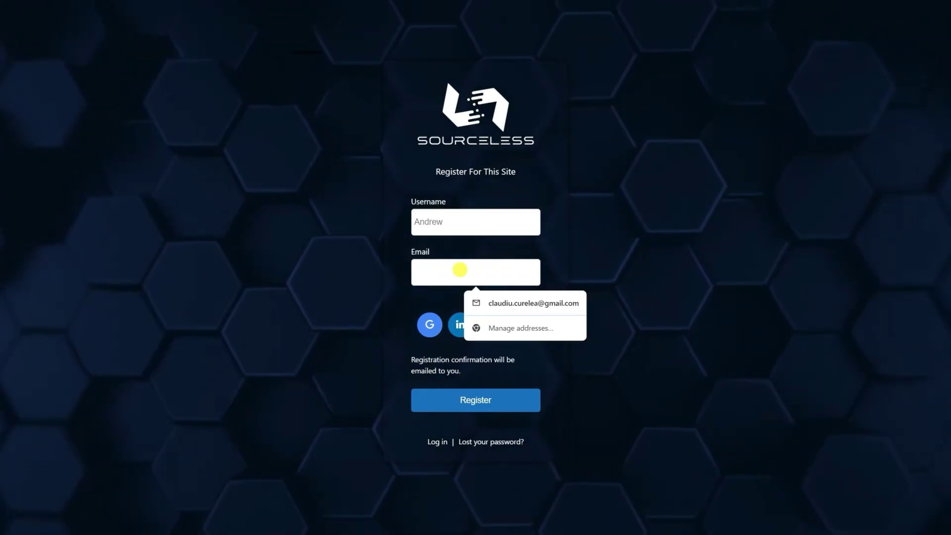
key("ctrl+v")
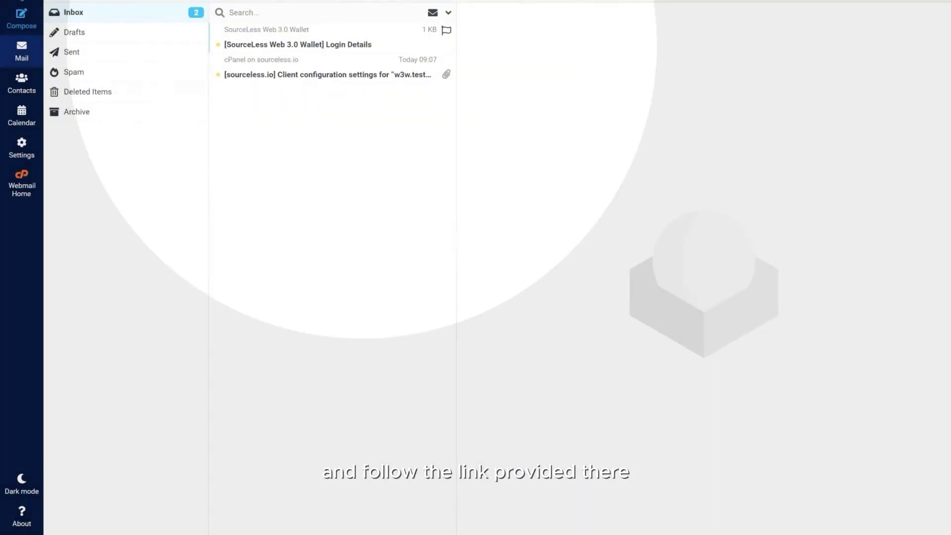
Open the '[SourceLess Web 3.0 Wallet] Login Details' message in the Inbox
left_click(346, 44)
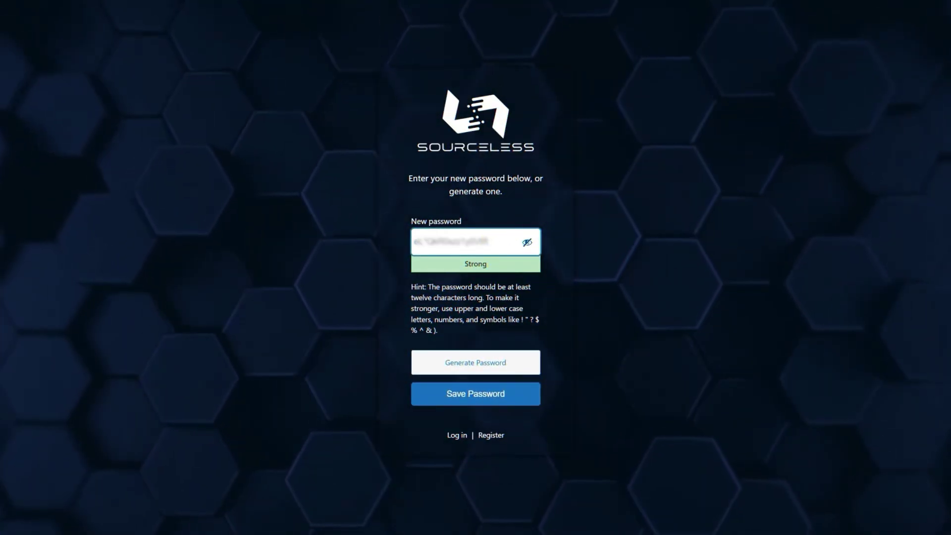
Show the password, generate several random passwords, then paste a new Strong-rated one into the field
left_click(527, 242)
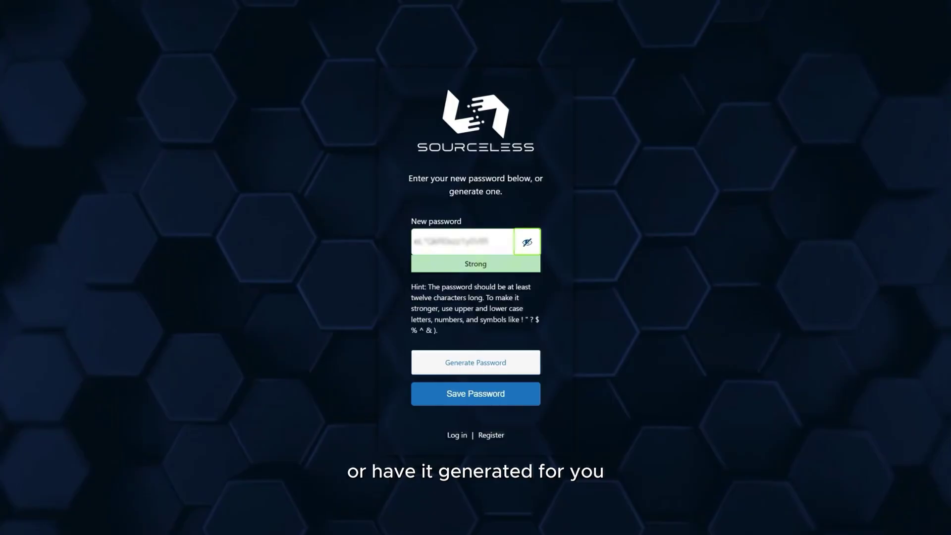
left_click(474, 364)
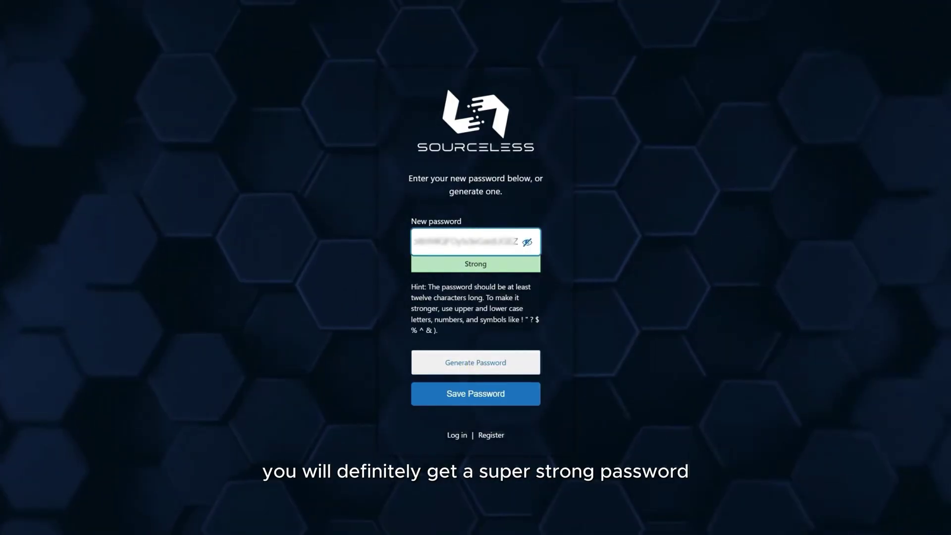
left_click(412, 361)
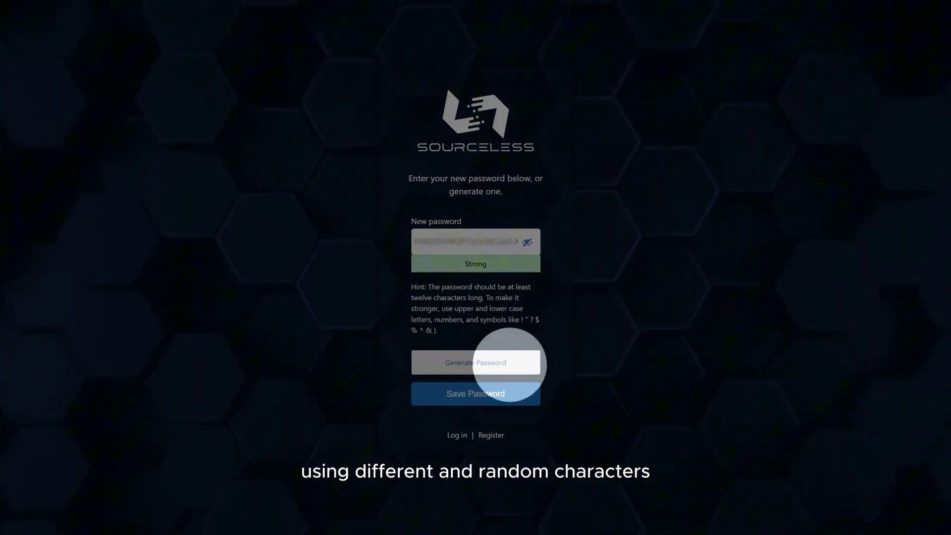
left_click(466, 363)
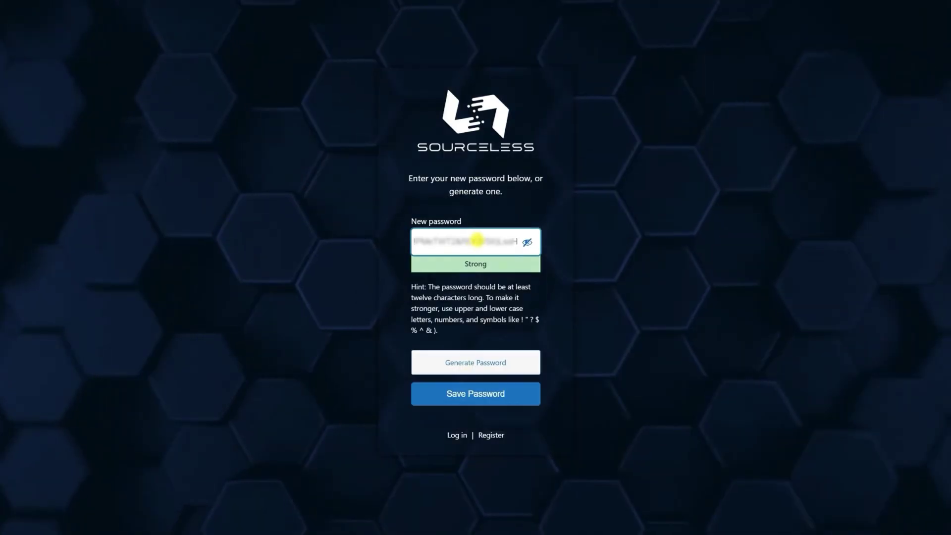
left_click_drag(517, 242, 415, 241)
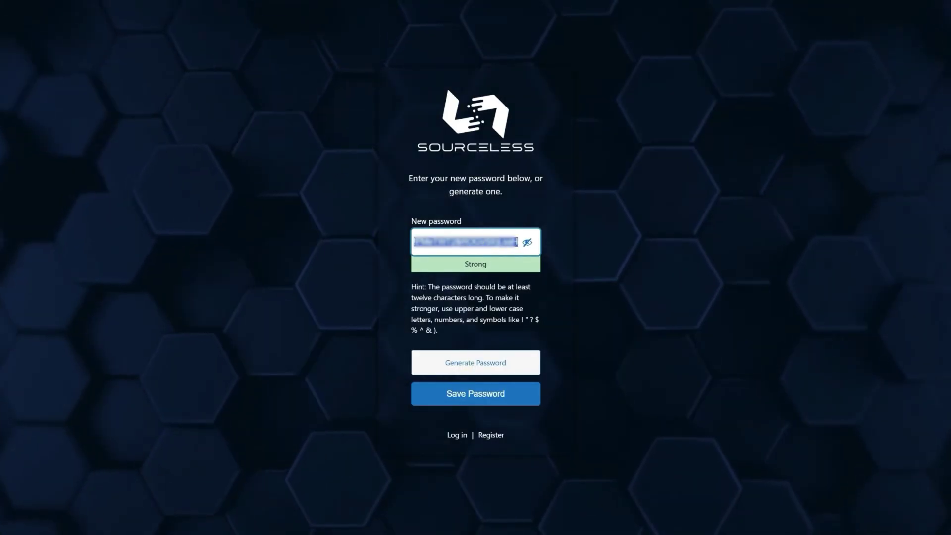
key("ctrl+v")
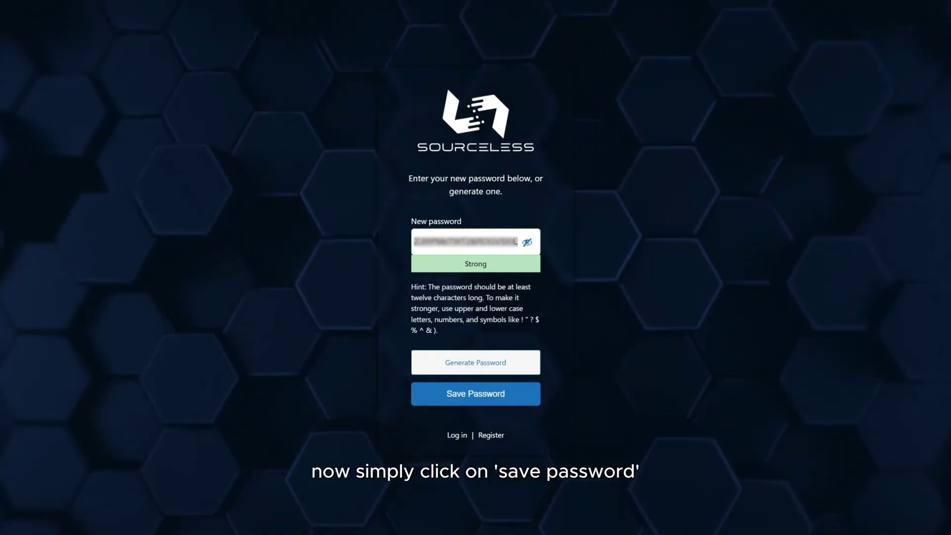
Save the new password, go to the sign-in page, and enter the new account's username
left_click(502, 393)
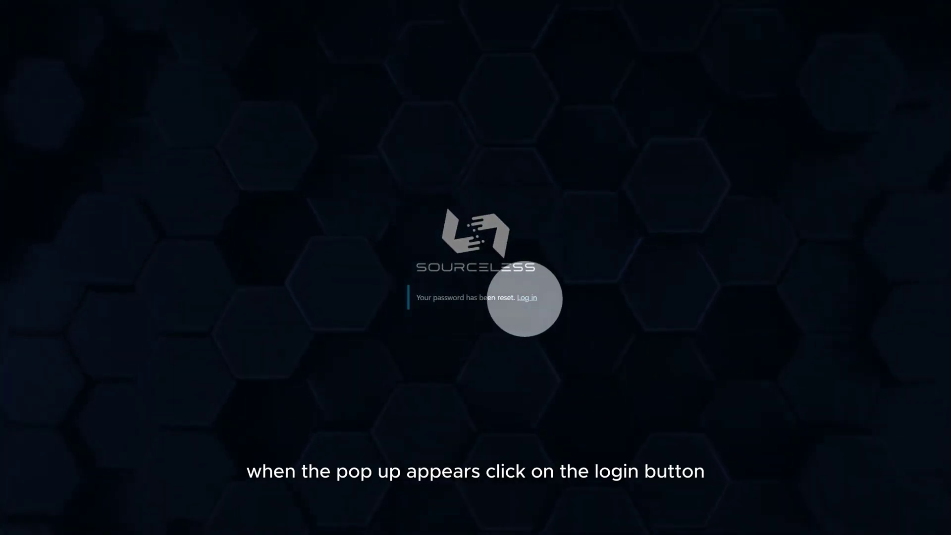
left_click(524, 298)
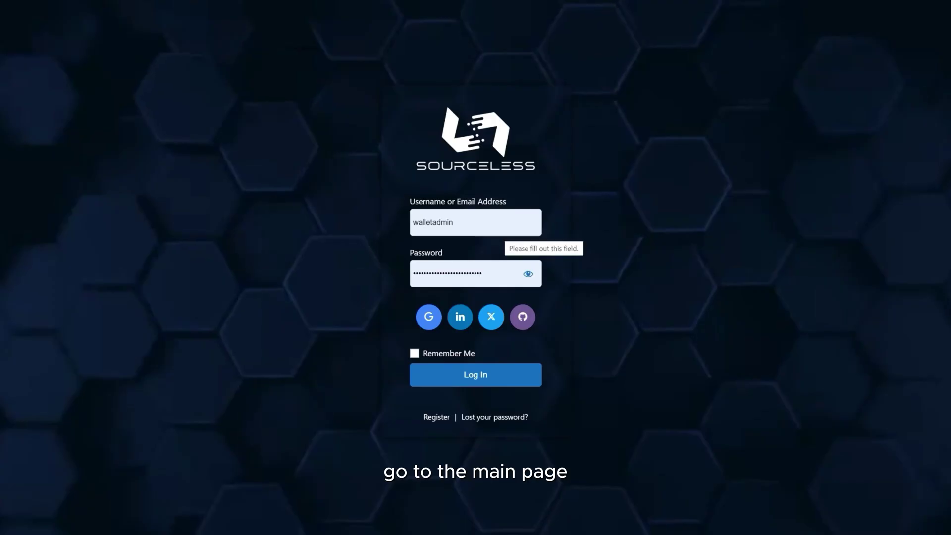
double_click(494, 225)
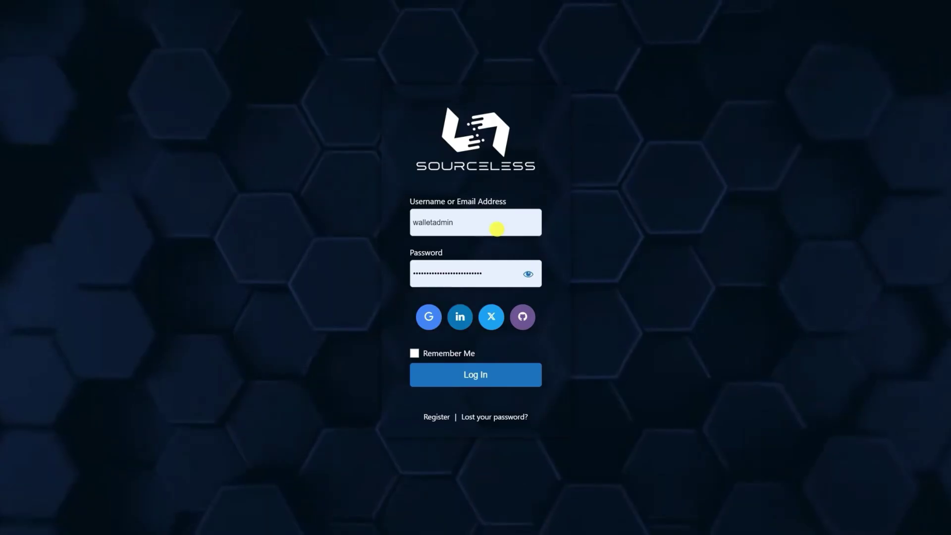
type("A")
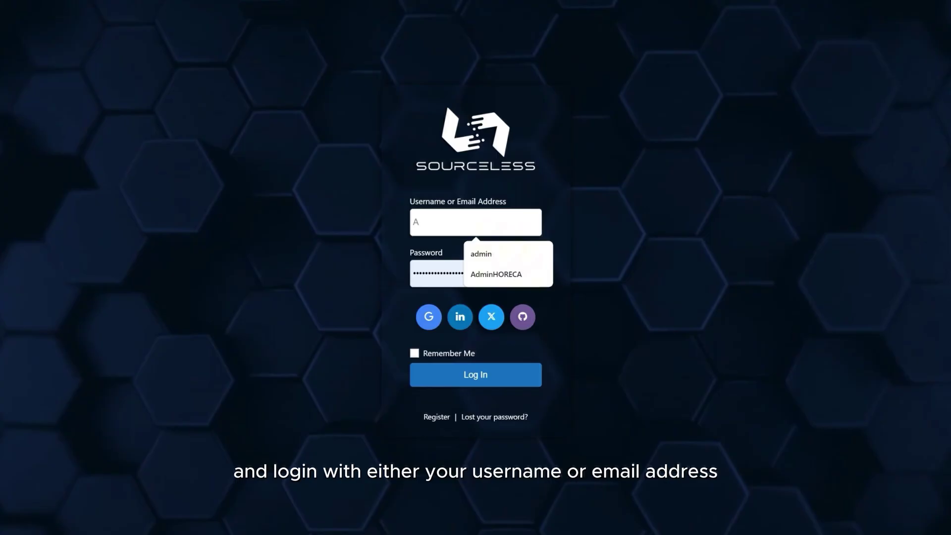
type("ndrew")
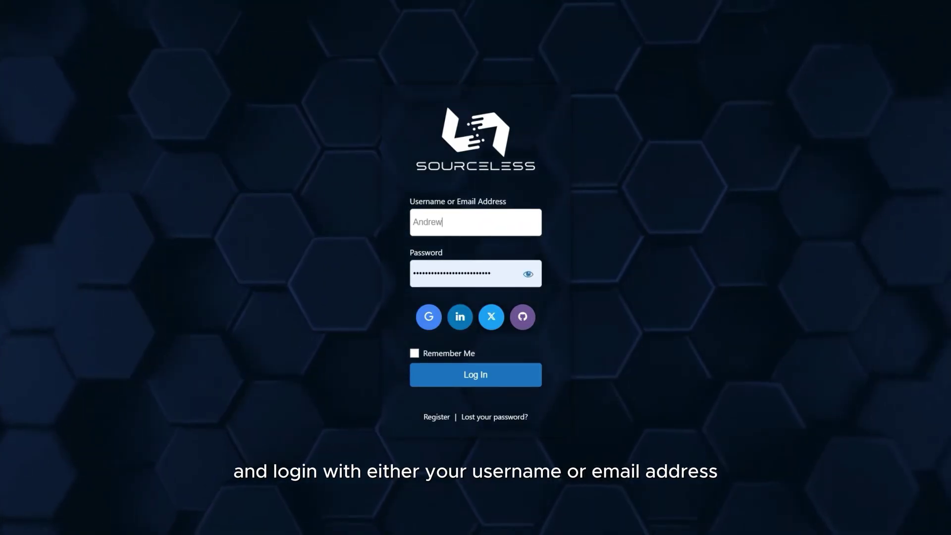
Replace the password field's contents with the new password and submit the sign-in form
left_click(489, 272)
left_click_drag(489, 271, 417, 272)
key("ctrl+v")
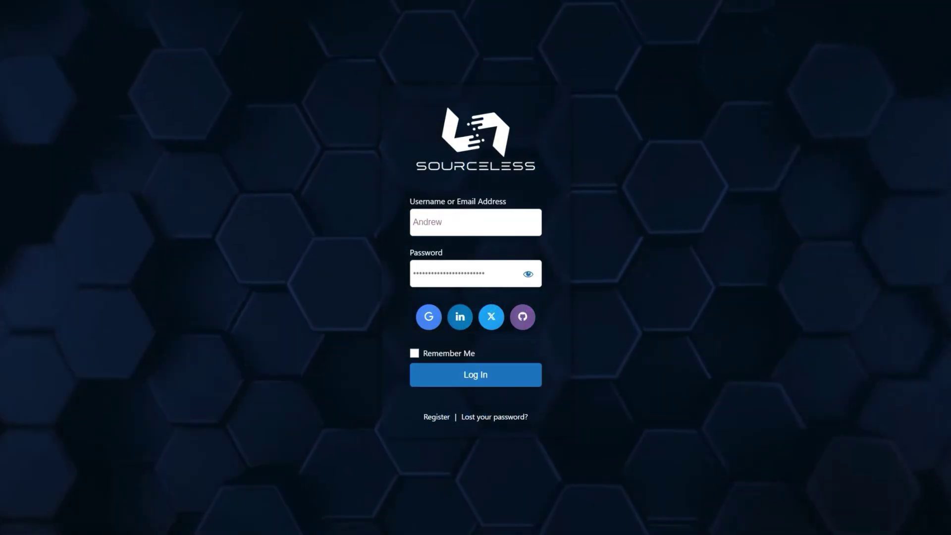
left_click(476, 375)
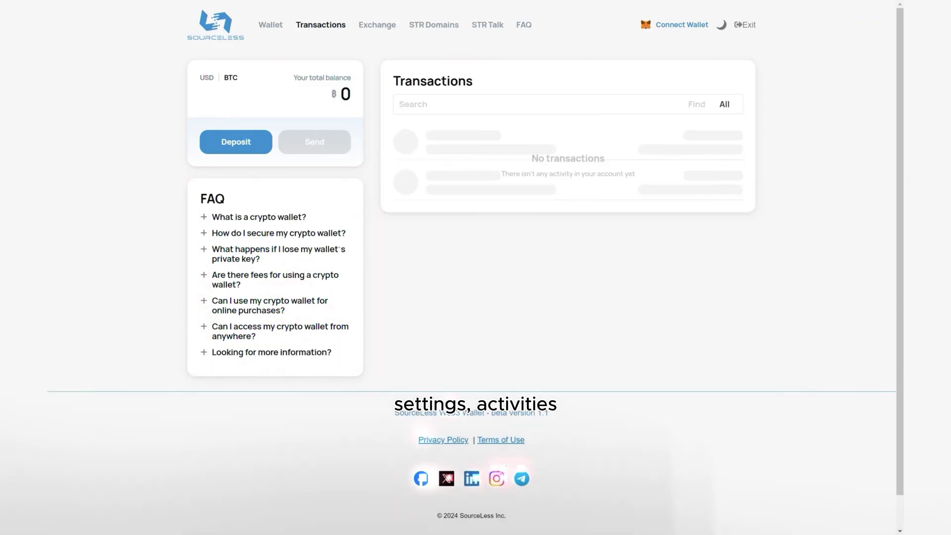
Look at the Exchange swap page from the top navigation
left_click(379, 25)
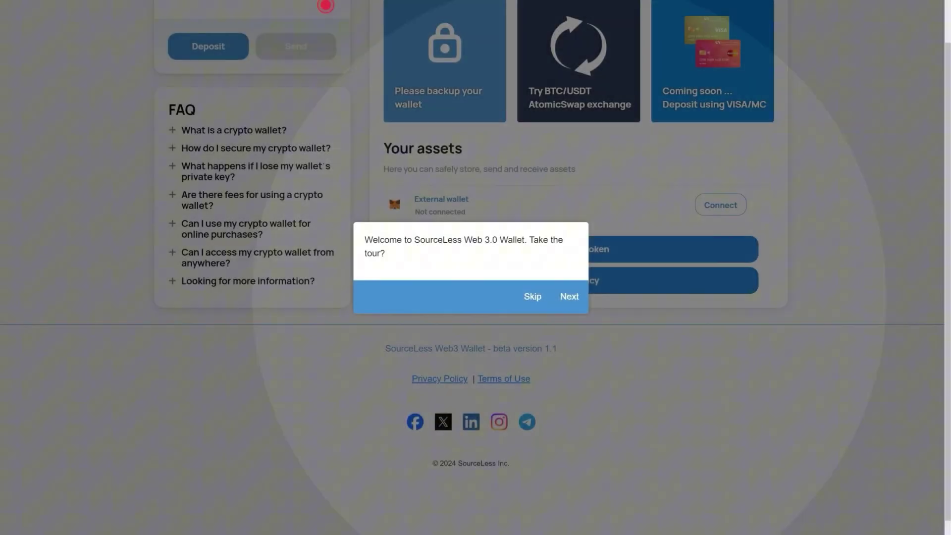
Step through every welcome tour tooltip, including For you and exchange, then close it
left_click(569, 296)
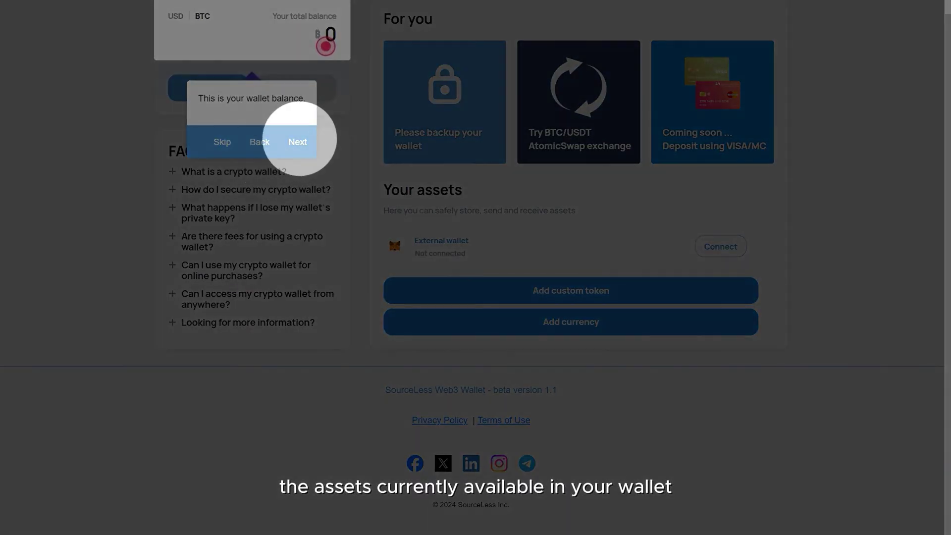
left_click(298, 142)
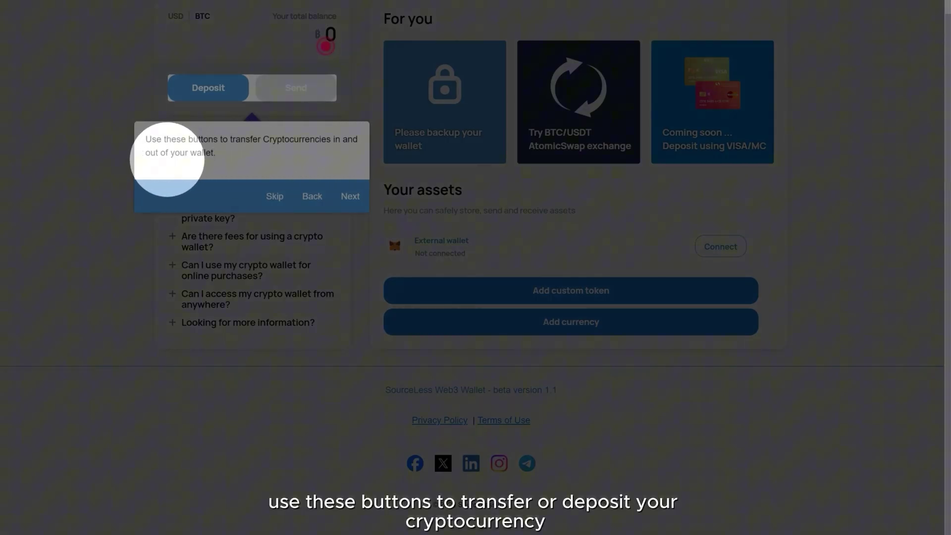
left_click(350, 196)
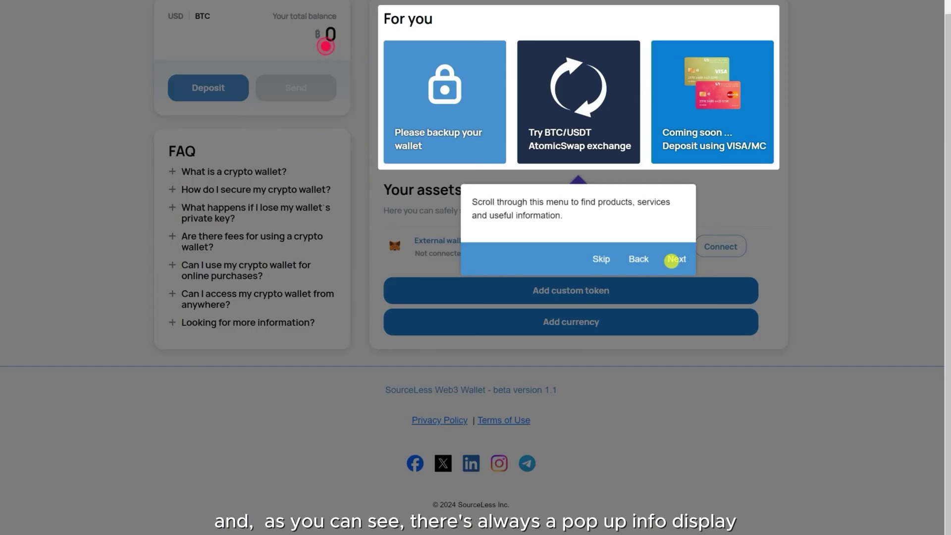
left_click(671, 261)
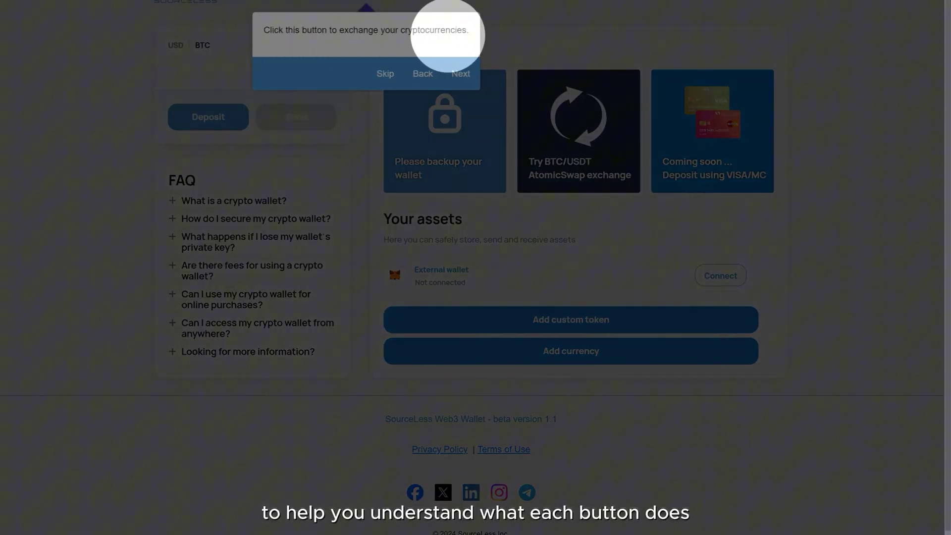
left_click(459, 75)
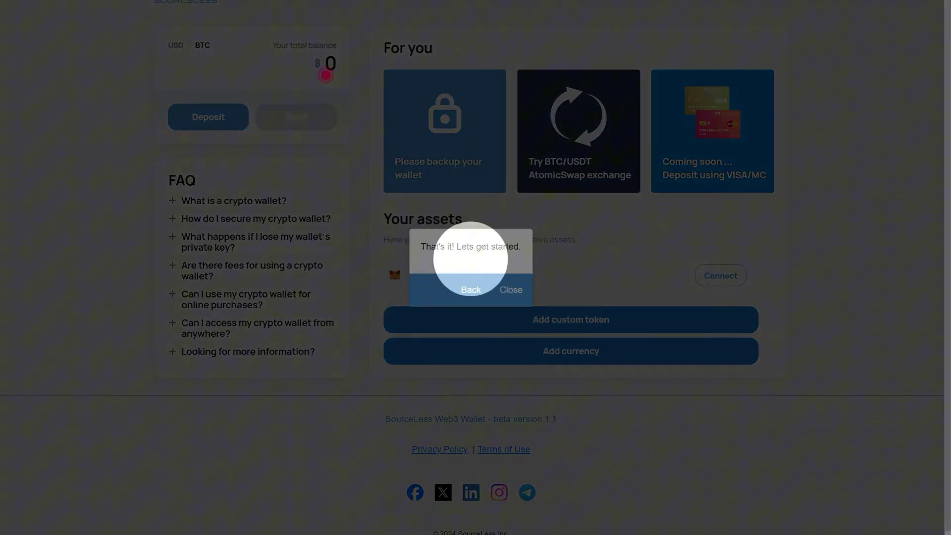
left_click(511, 289)
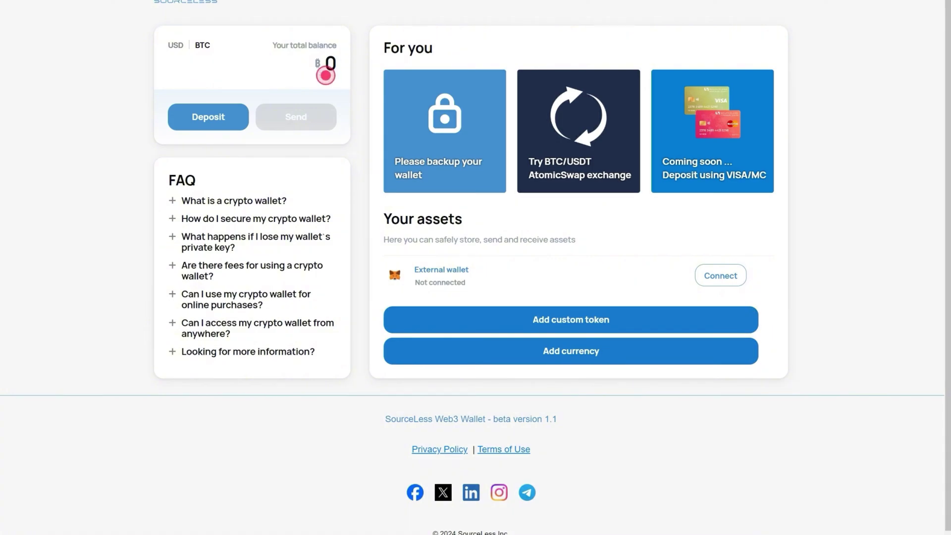
left_click(614, 320)
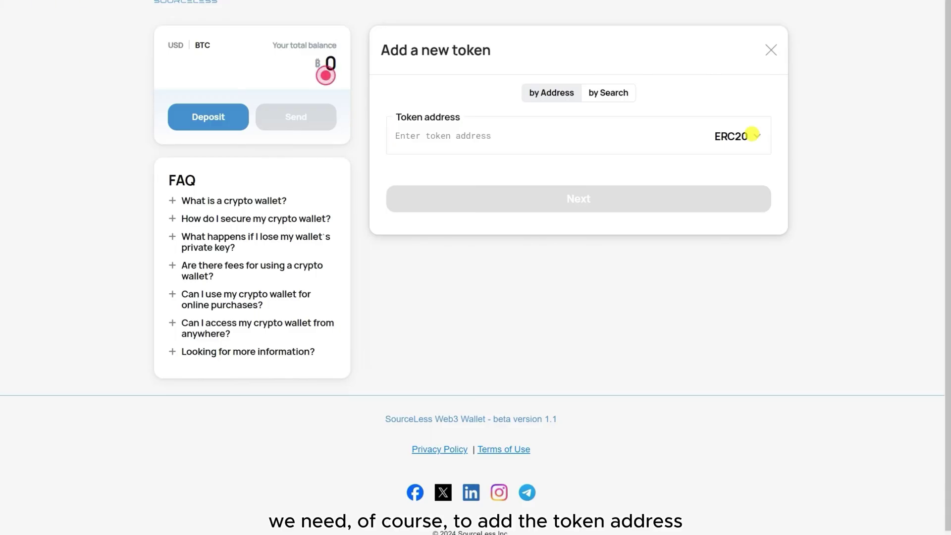
left_click(752, 134)
scroll(684, 188, "down", 1)
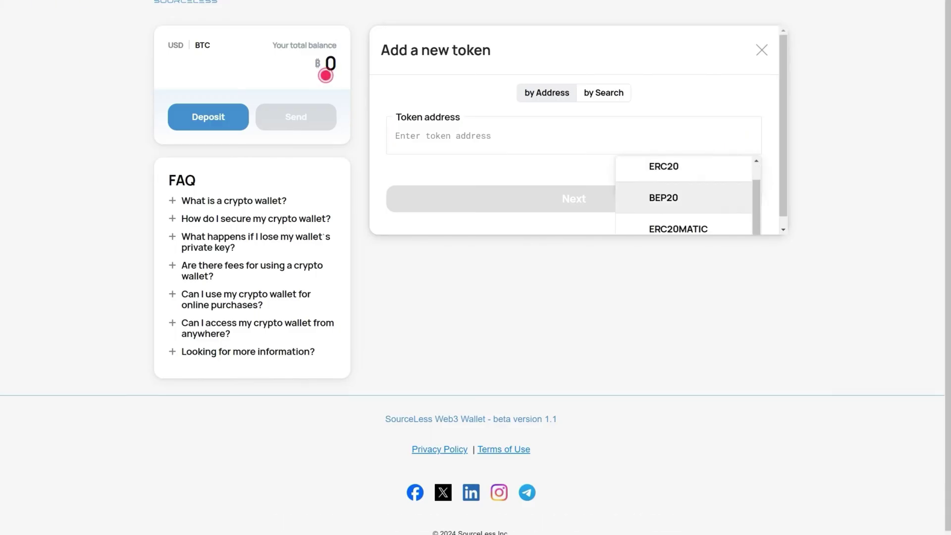
left_click(664, 166)
left_click(762, 50)
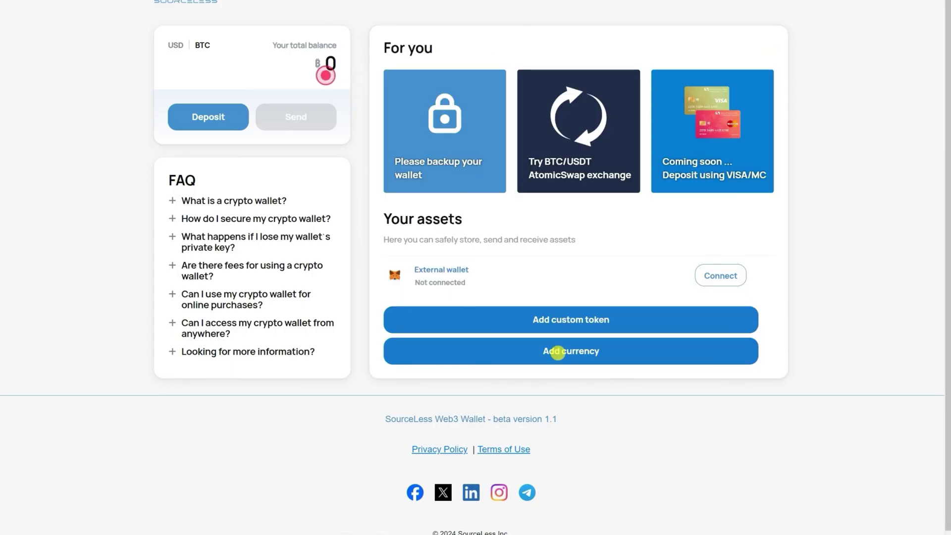
Start a new currency wallet and choose STR as its currency
left_click(558, 353)
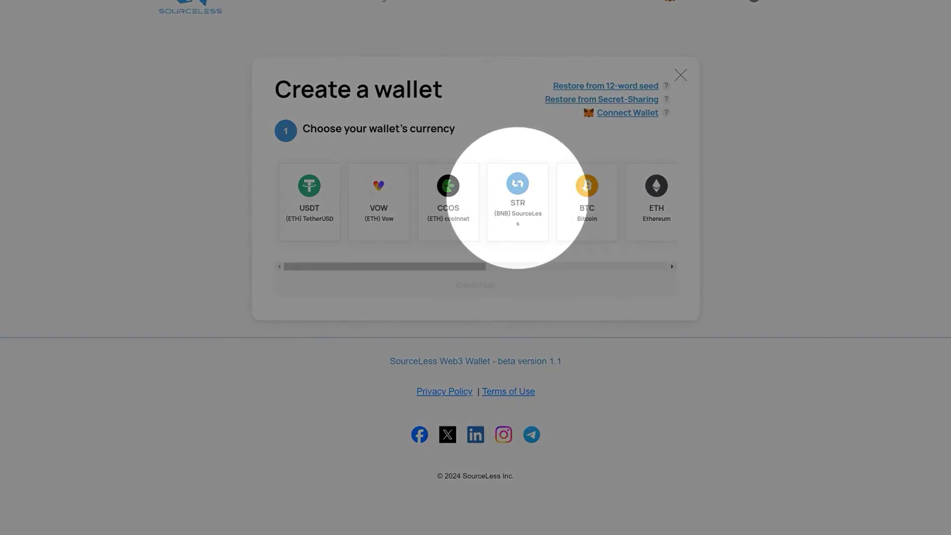
left_click(517, 200)
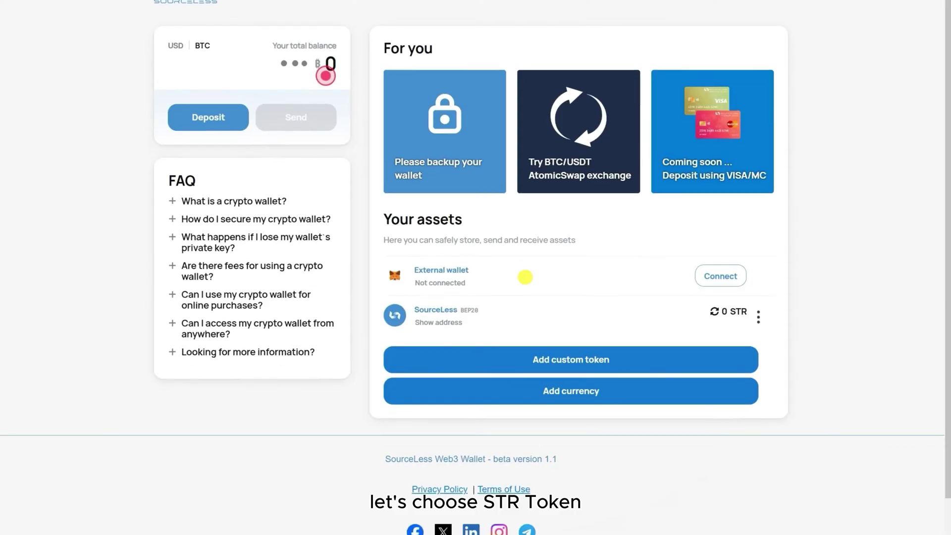
scroll(476, 267, "down", 2)
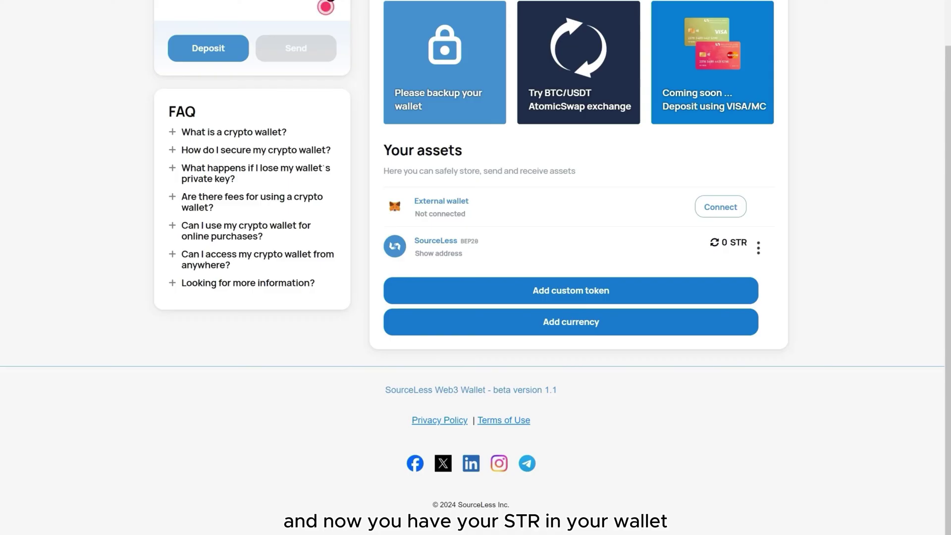
scroll(476, 268, "up", 2)
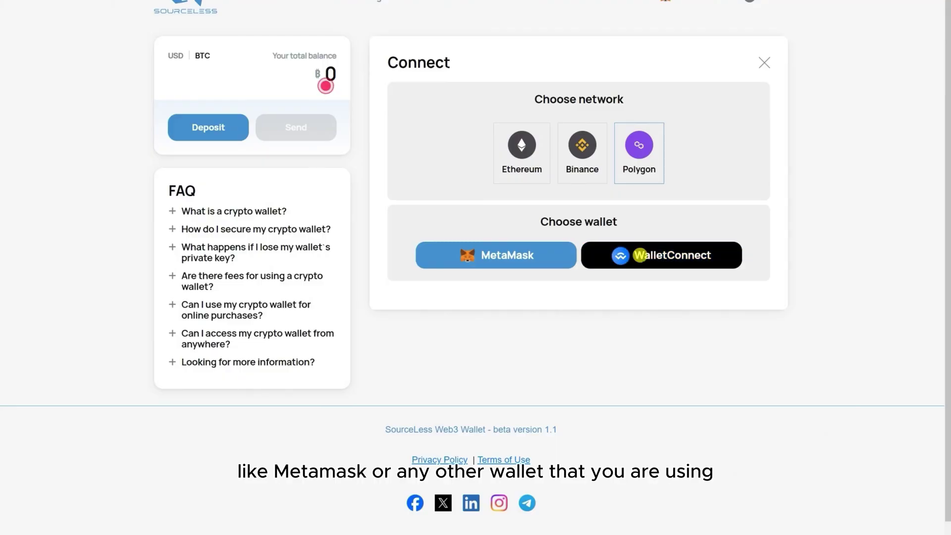
left_click(640, 255)
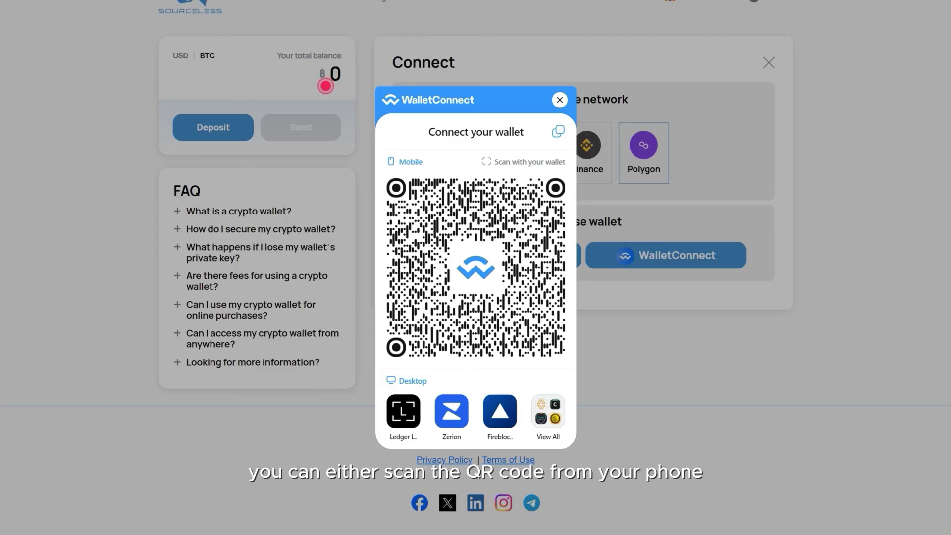
left_click(548, 411)
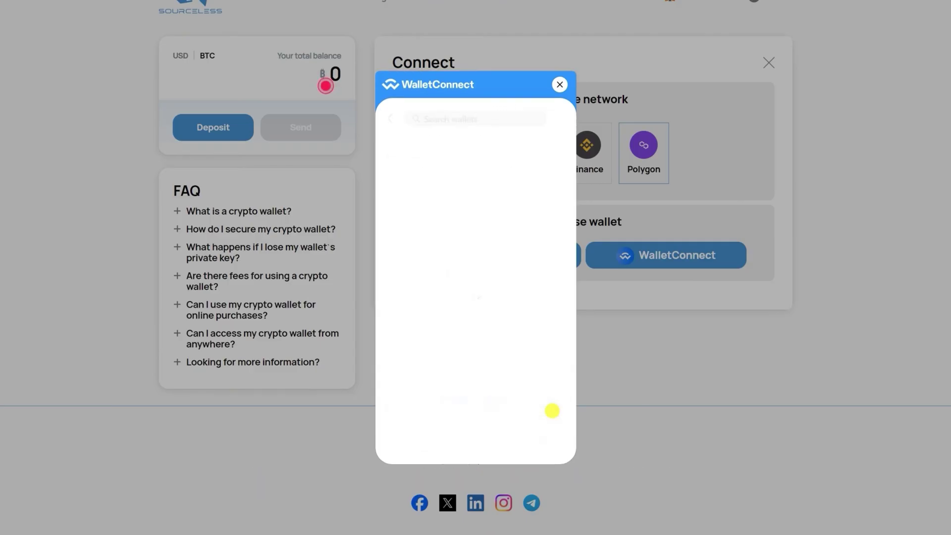
scroll(476, 297, "down", 8)
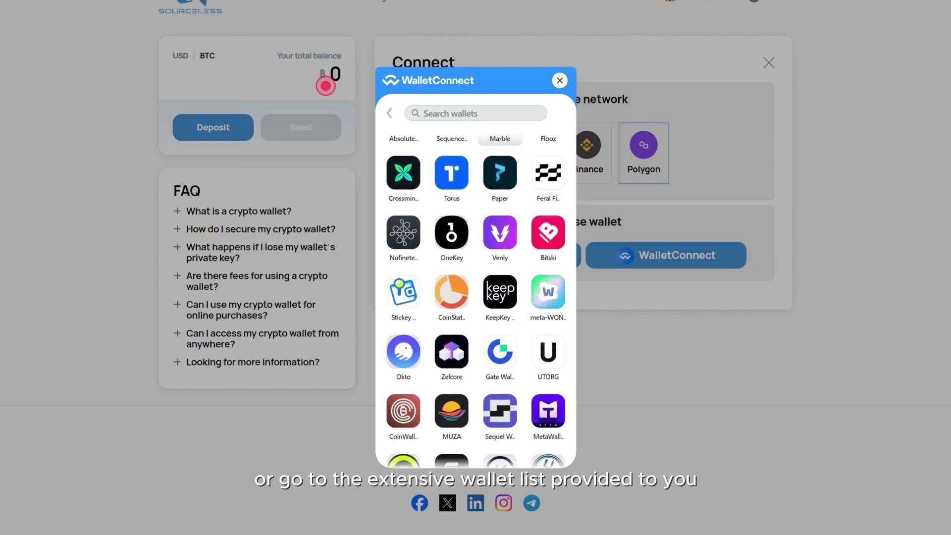
scroll(476, 297, "down", 3)
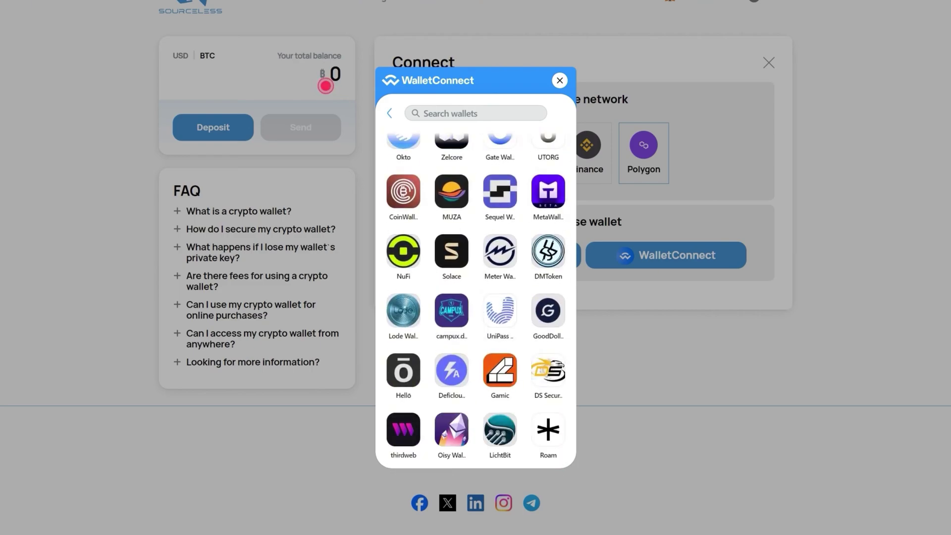
left_click(559, 80)
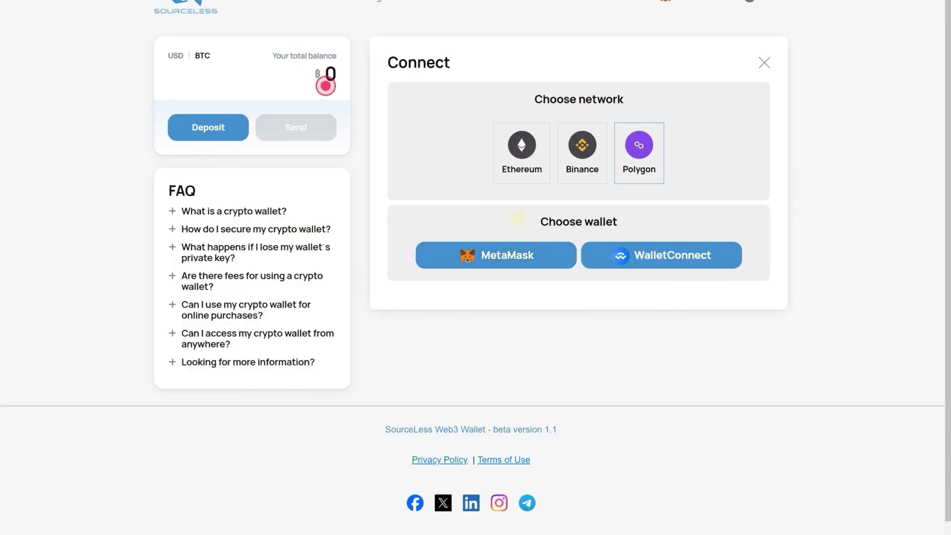
Close the external wallet Connect panel and toggle the dark theme on and back off
left_click(764, 62)
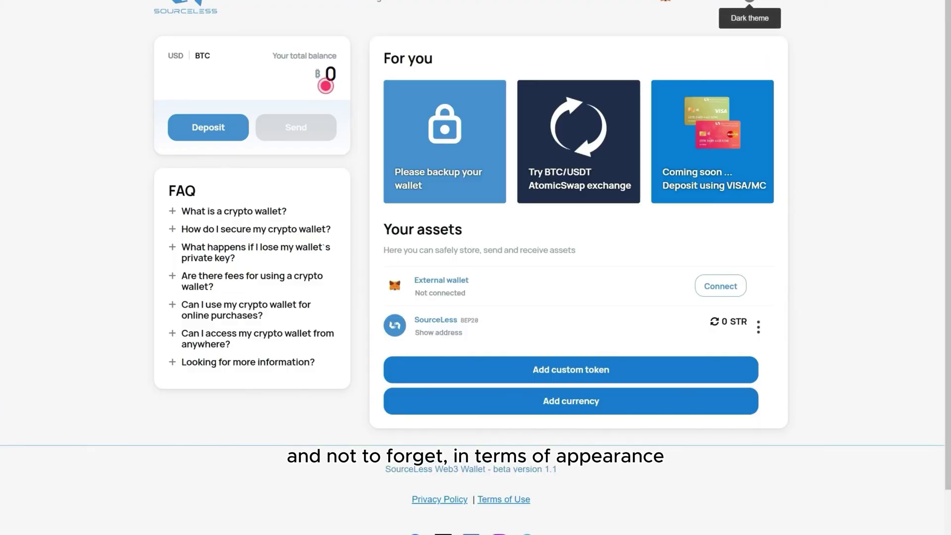
left_click(750, 1)
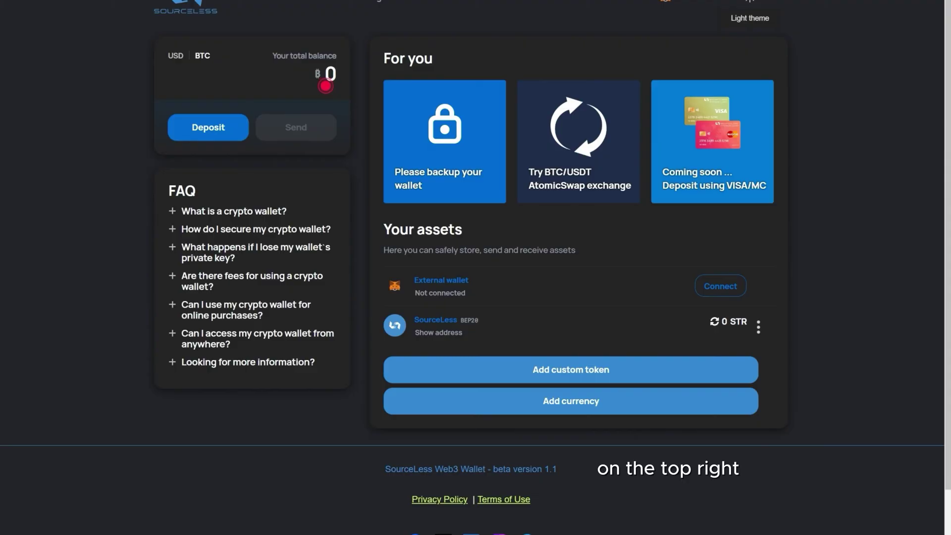
left_click(750, 1)
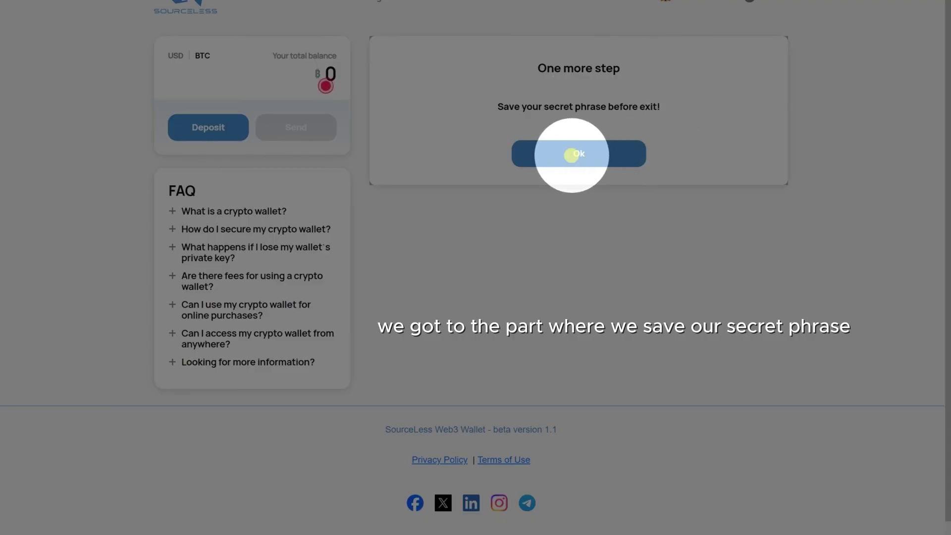
Choose the 12-word backup, accept the warning to reveal the phrase, and copy it
left_click(570, 155)
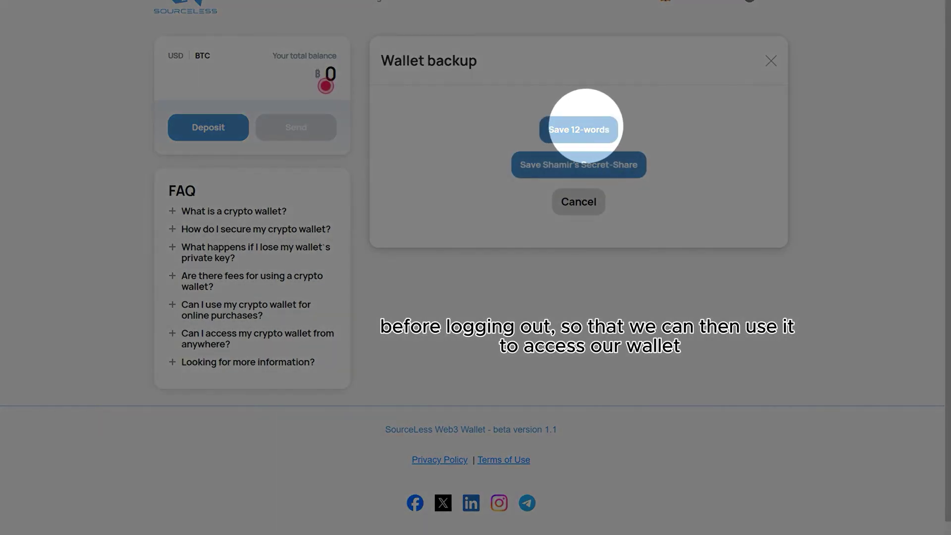
left_click(579, 129)
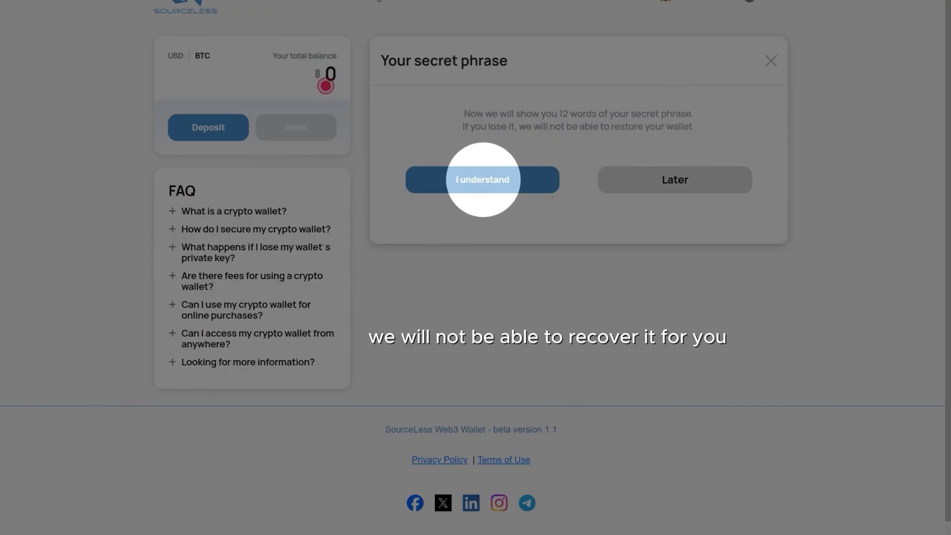
left_click(483, 179)
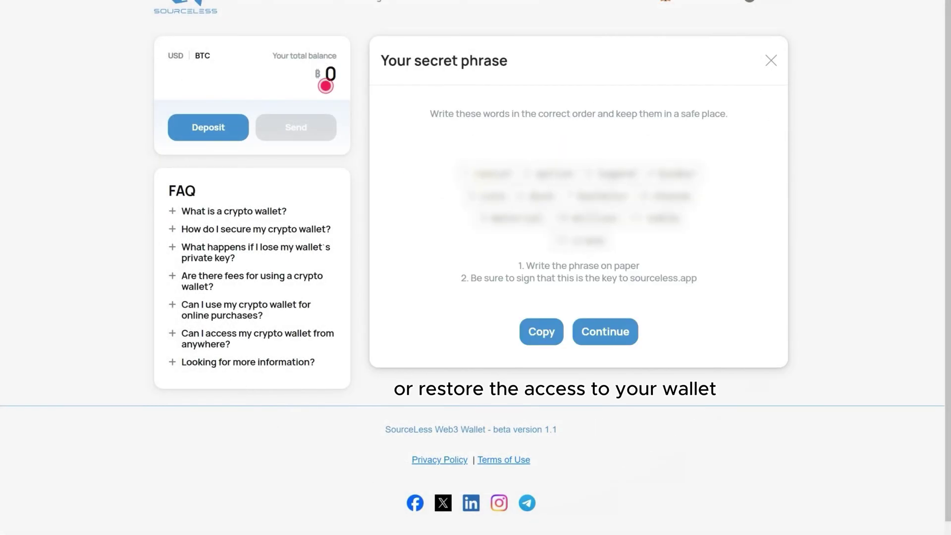
left_click(541, 332)
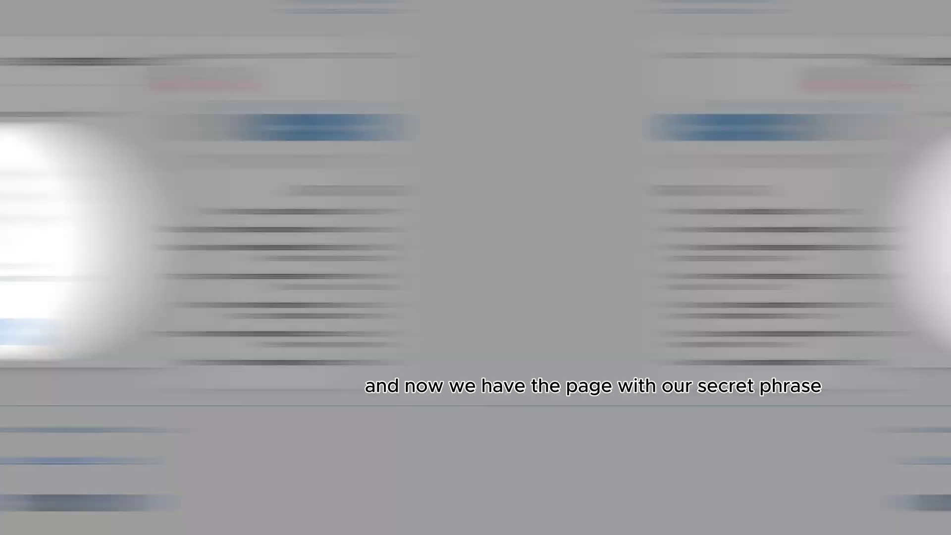
Continue to verification and place the first six secret-phrase words in order
left_click(590, 330)
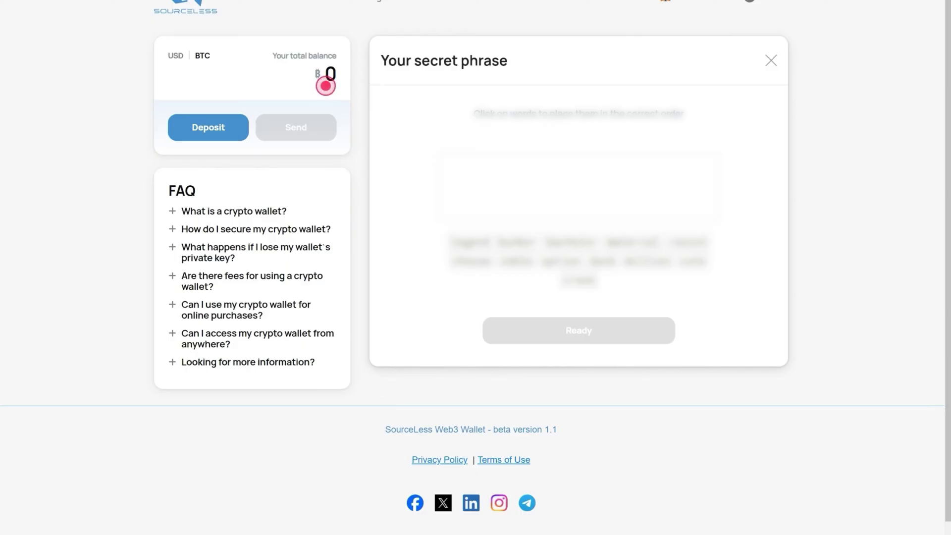
left_click(689, 242)
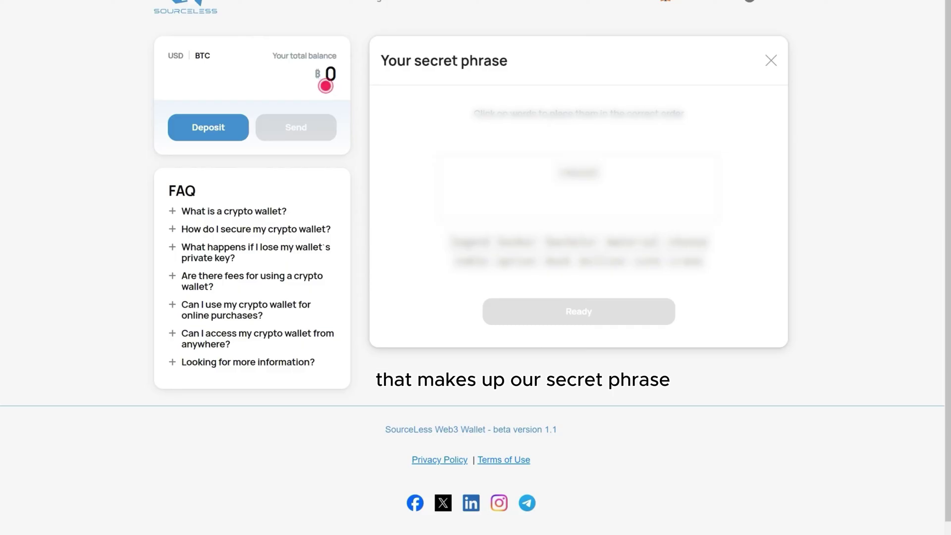
left_click(526, 261)
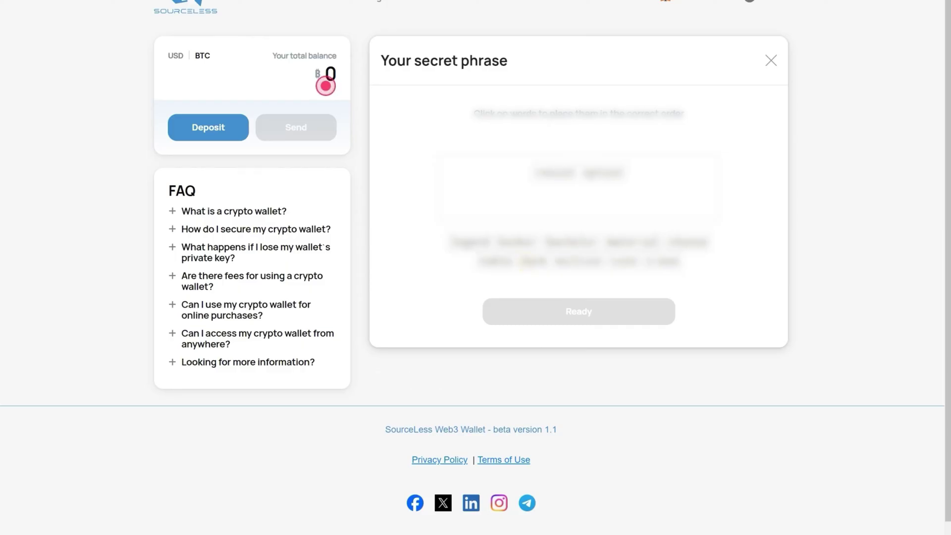
left_click(473, 242)
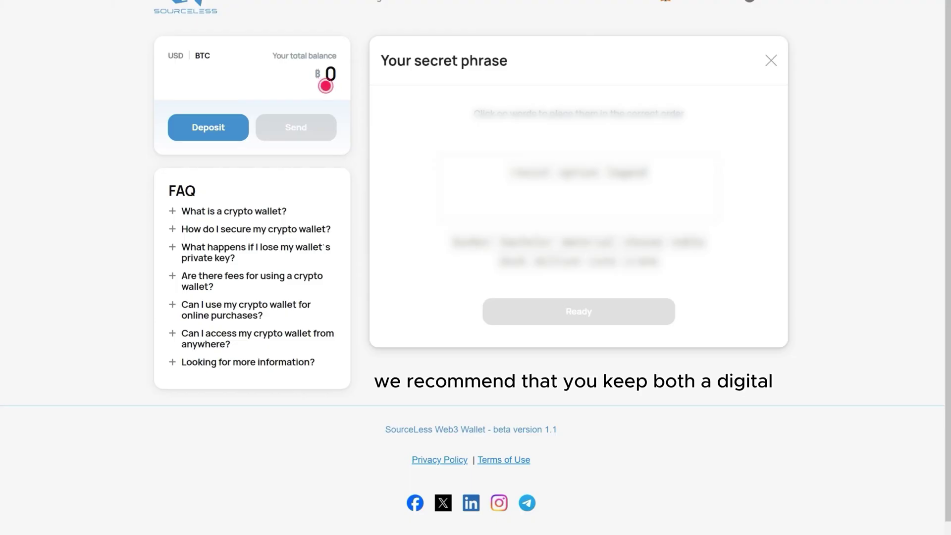
left_click(487, 243)
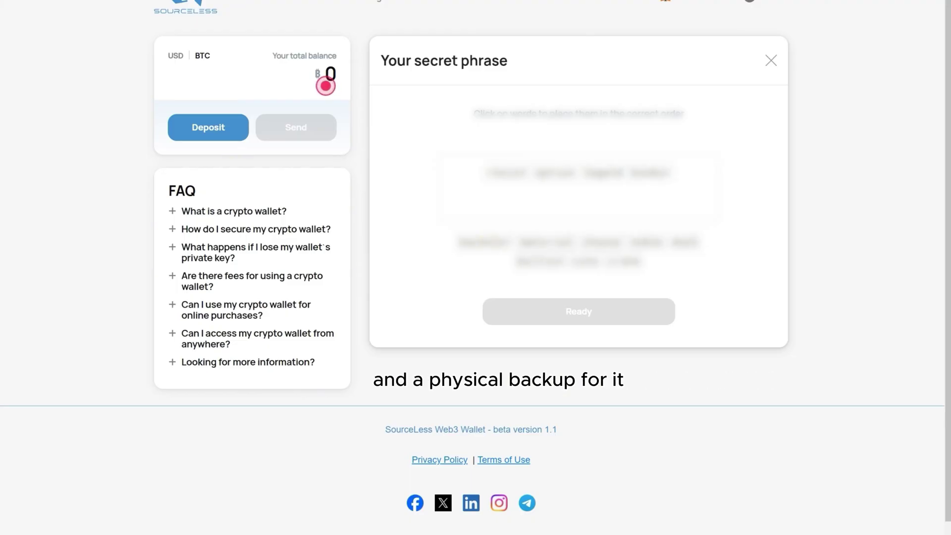
left_click(573, 257)
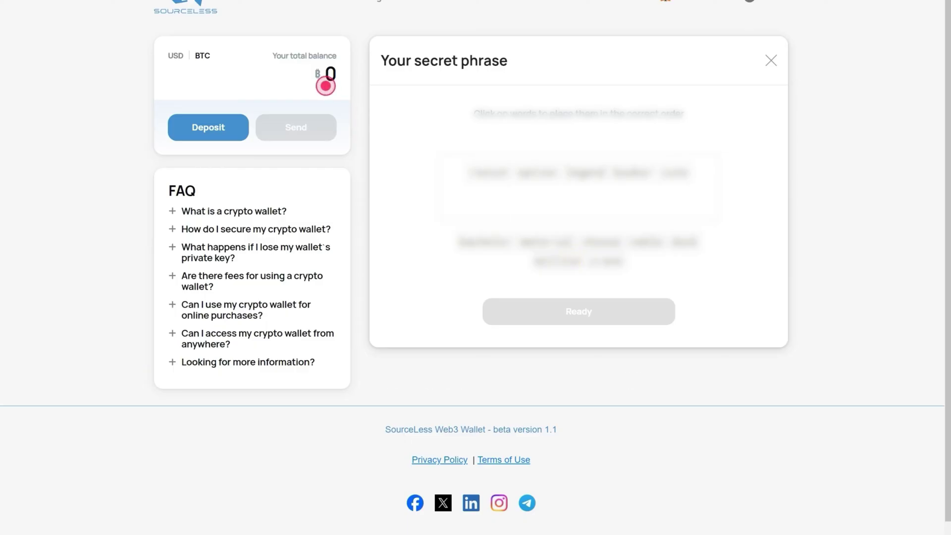
left_click(683, 243)
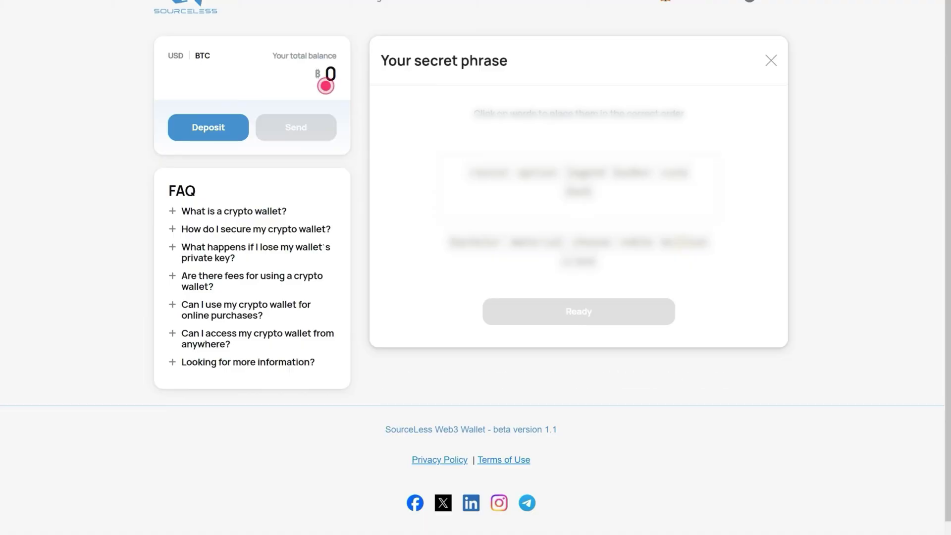
Place the remaining six words to complete the 12-word phrase
left_click(487, 243)
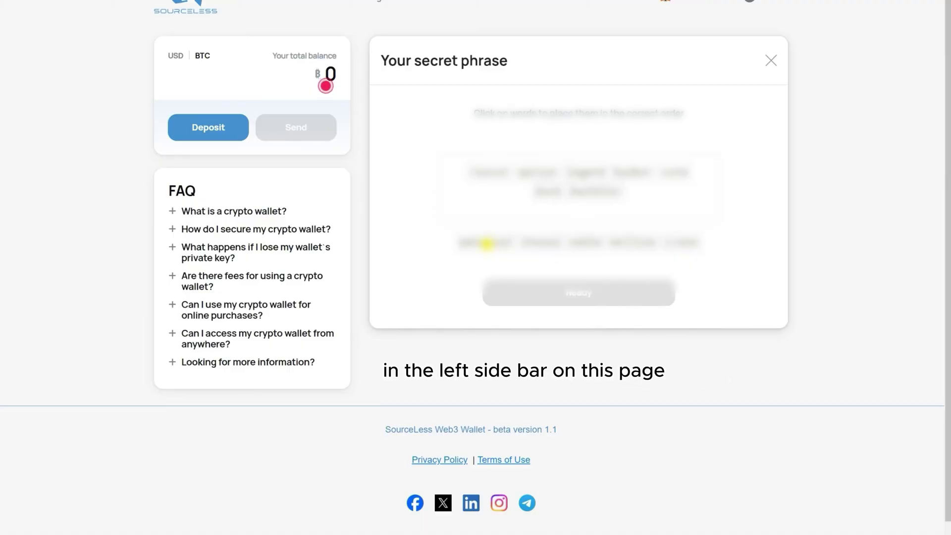
left_click(541, 243)
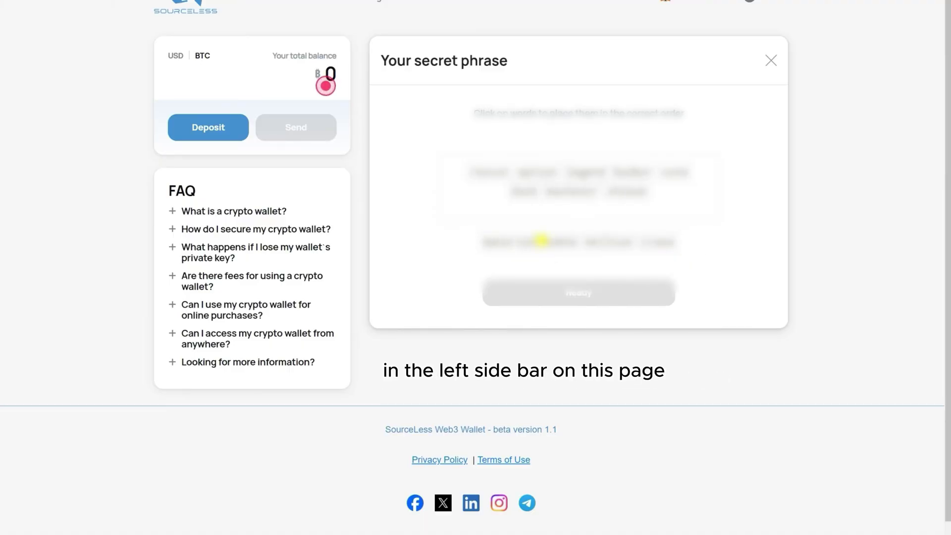
left_click(515, 243)
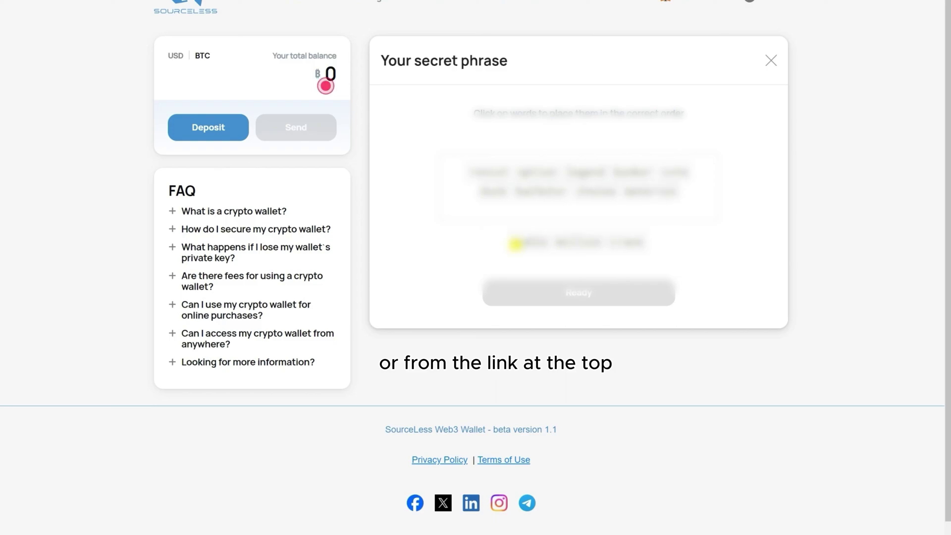
left_click(571, 242)
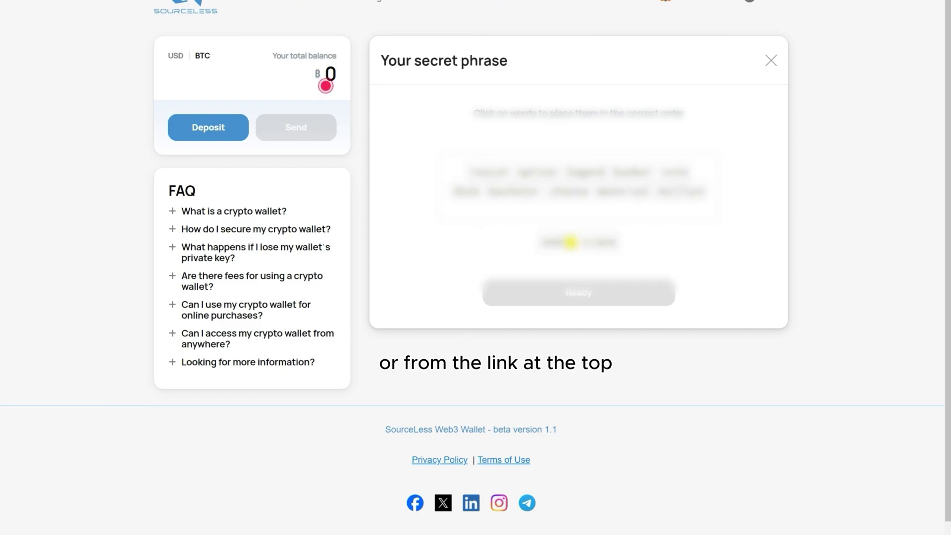
left_click(560, 242)
left_click(570, 244)
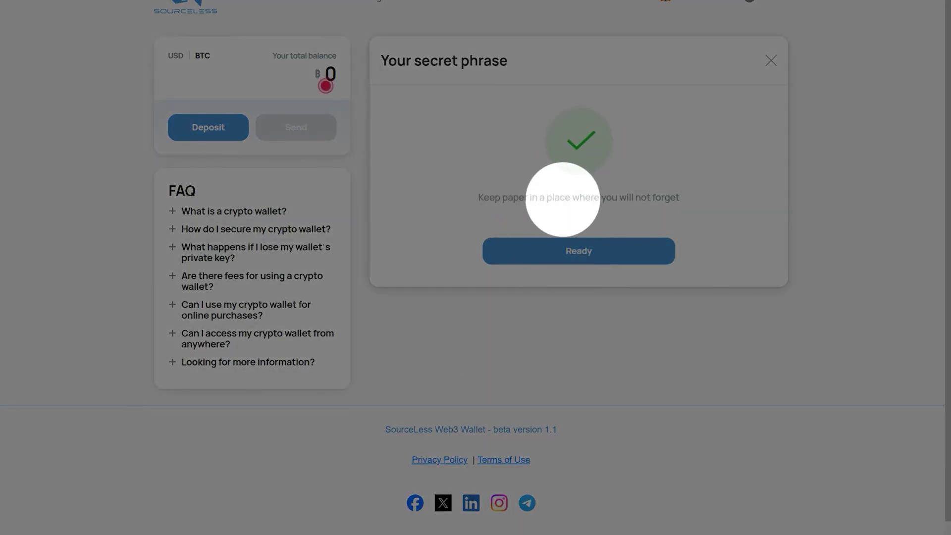
Close the completed secret-phrase backup with Ready, then log out and confirm the exit
left_click(583, 250)
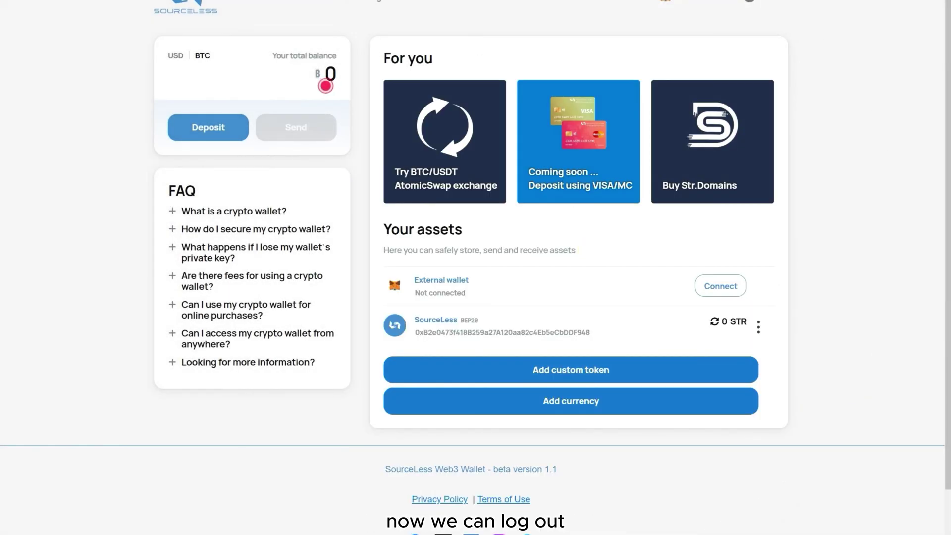
left_click(774, 1)
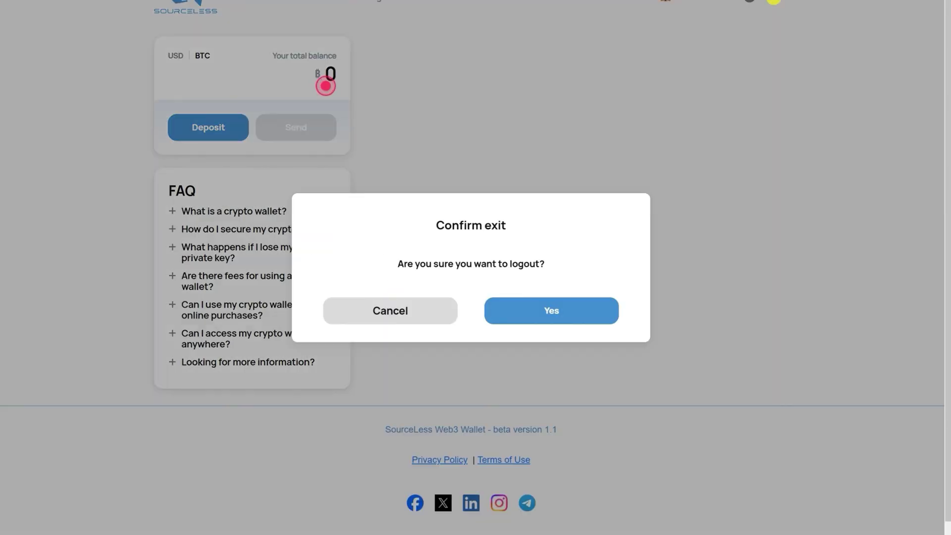
left_click(560, 310)
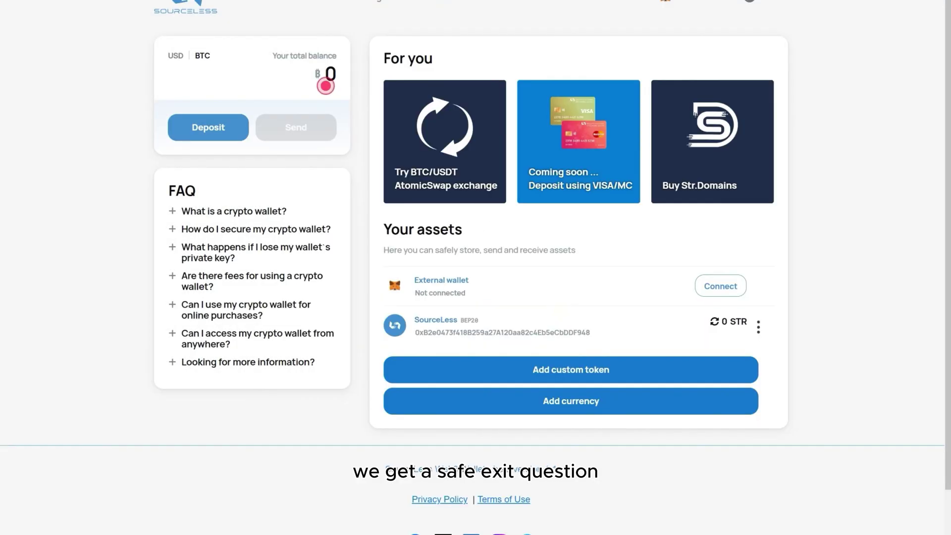